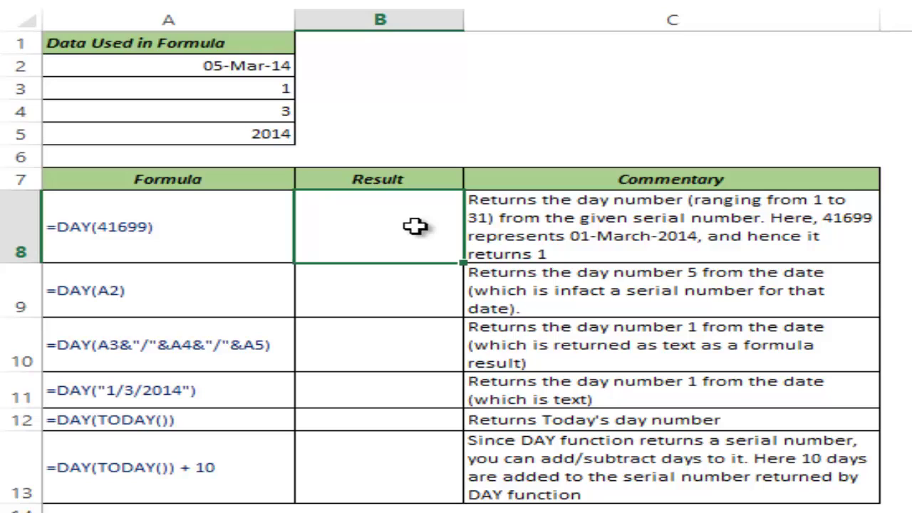
Step: Enter the formula =DAY(41699) in Result cell B8
double_click(415, 226)
text(=day)
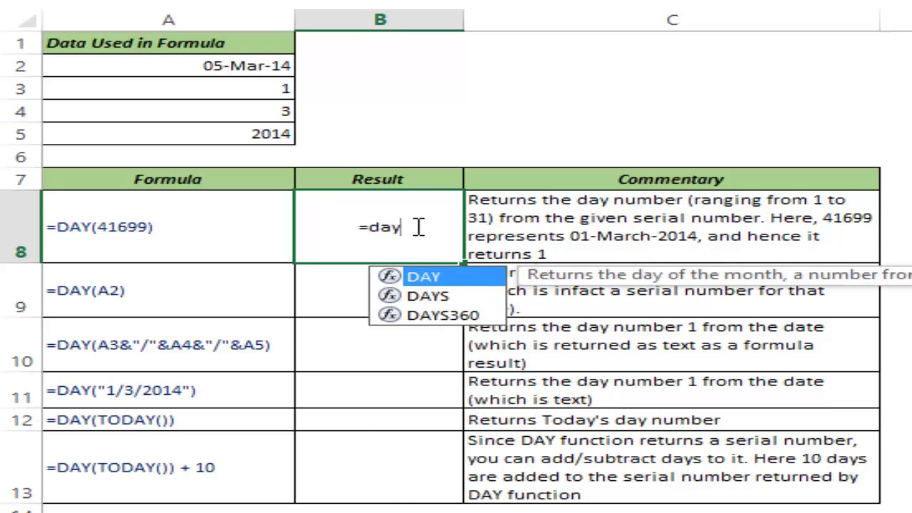
key(Tab)
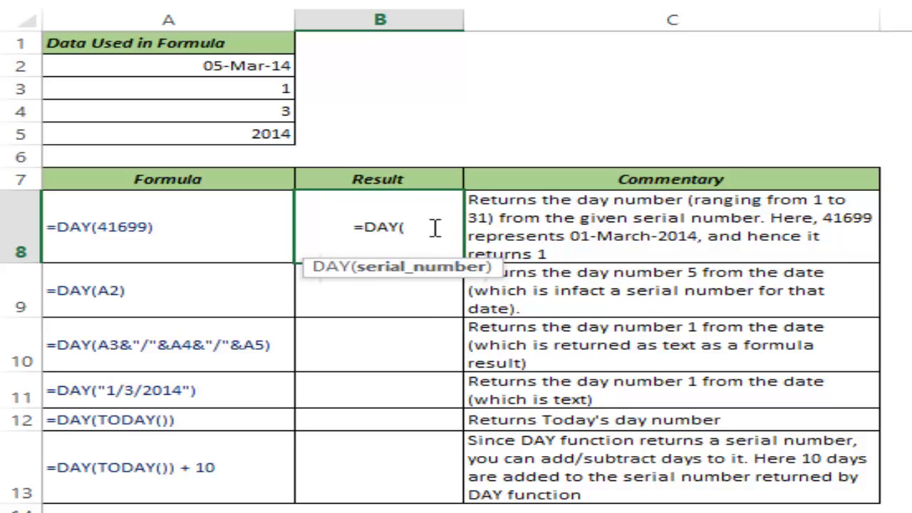
text(41633)
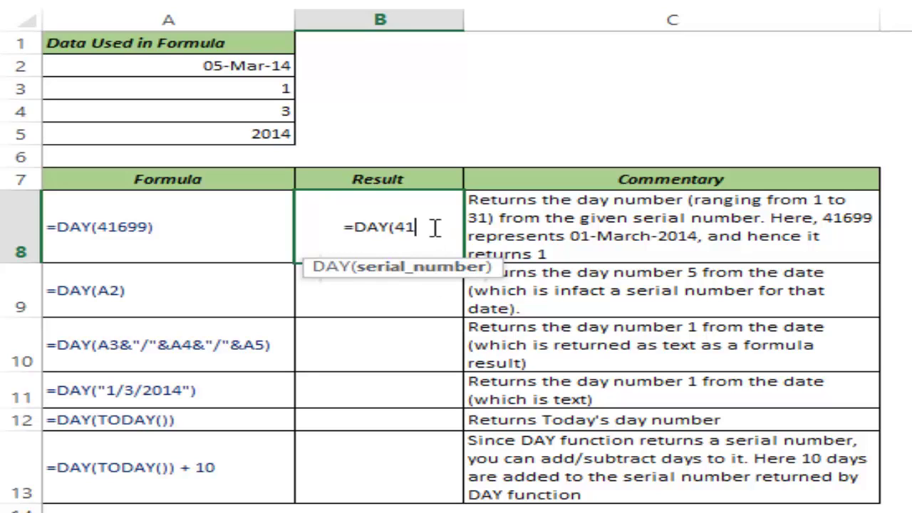
key(BackSpace)
key(BackSpace)
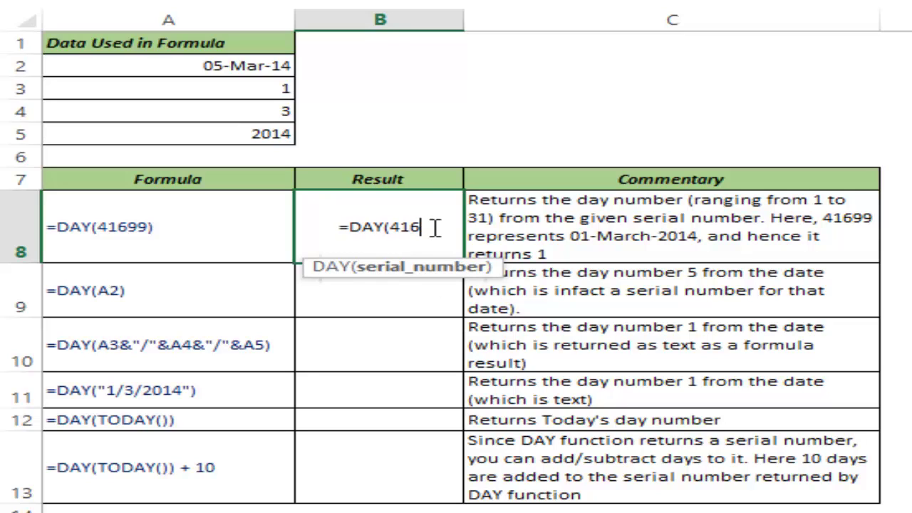
text(99))
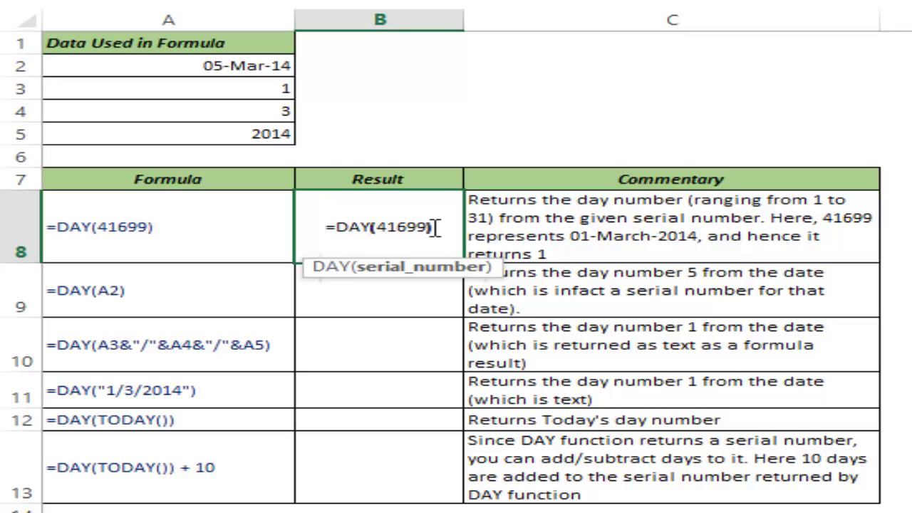
key(ctrl+Return)
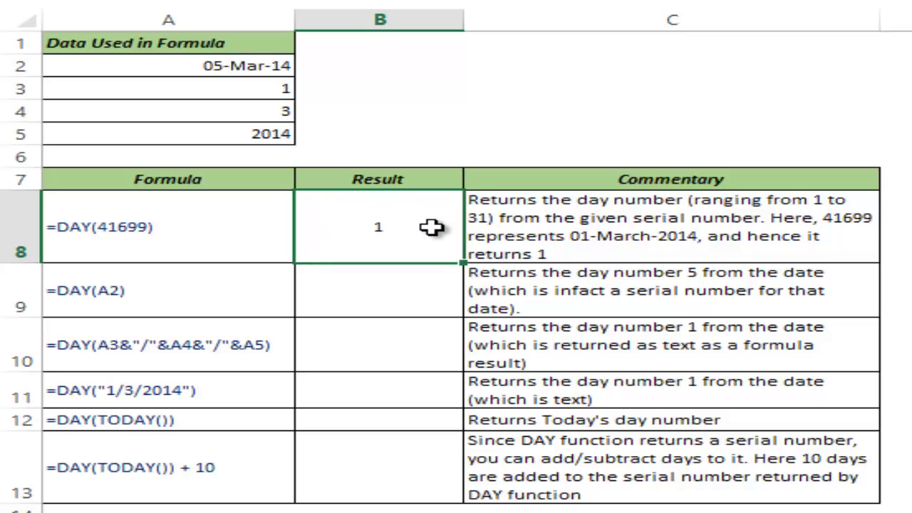
Step: Enter the formula =DAY(A2) in Result cell B9, referencing the date cell
click(384, 282)
text(=day)
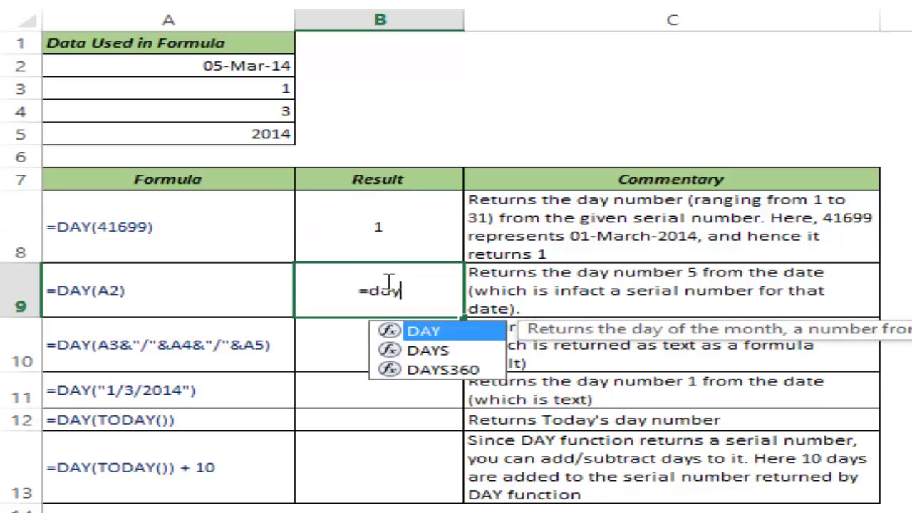
key(Tab)
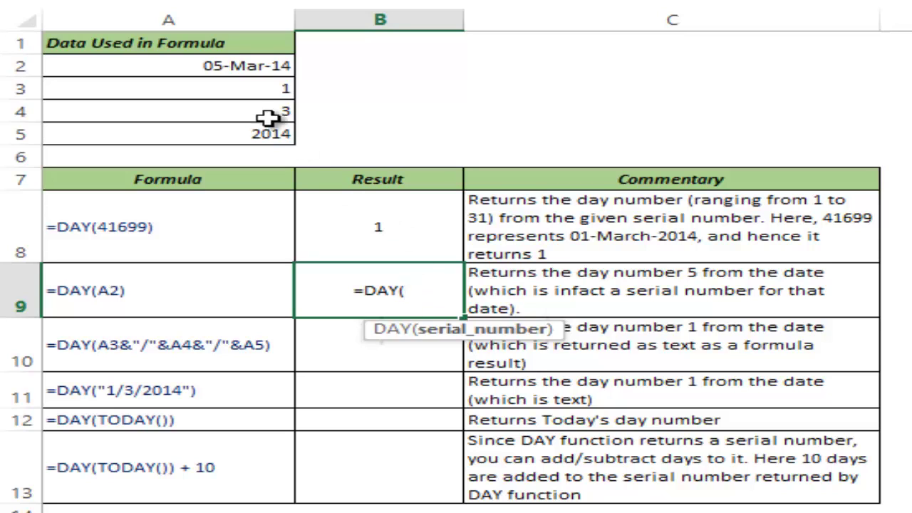
click(187, 65)
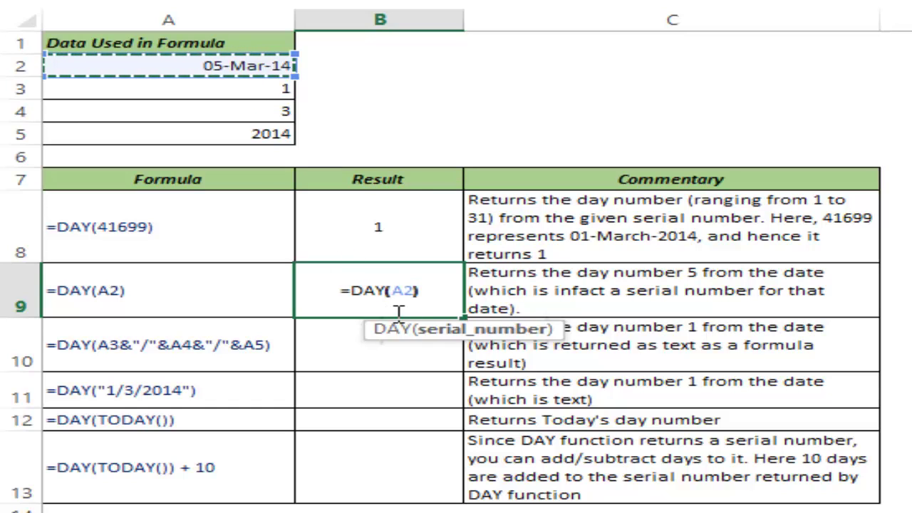
text())
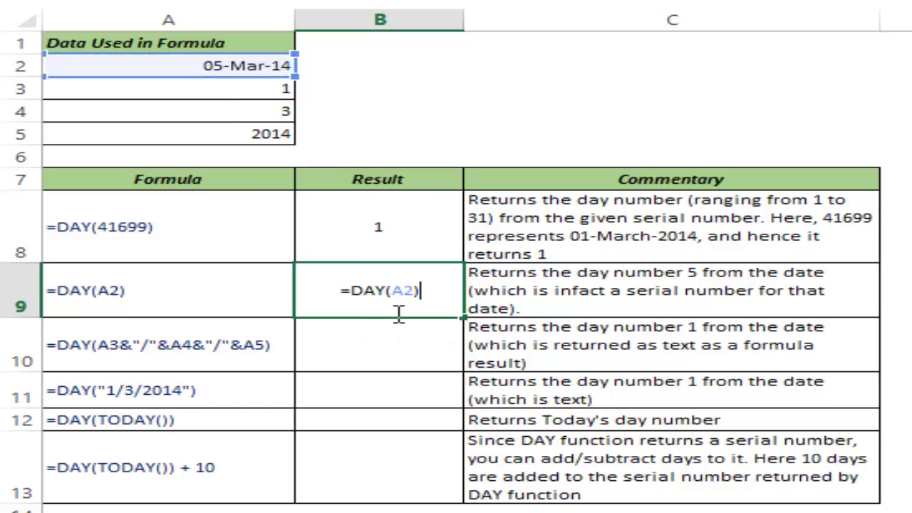
key(ctrl+Return)
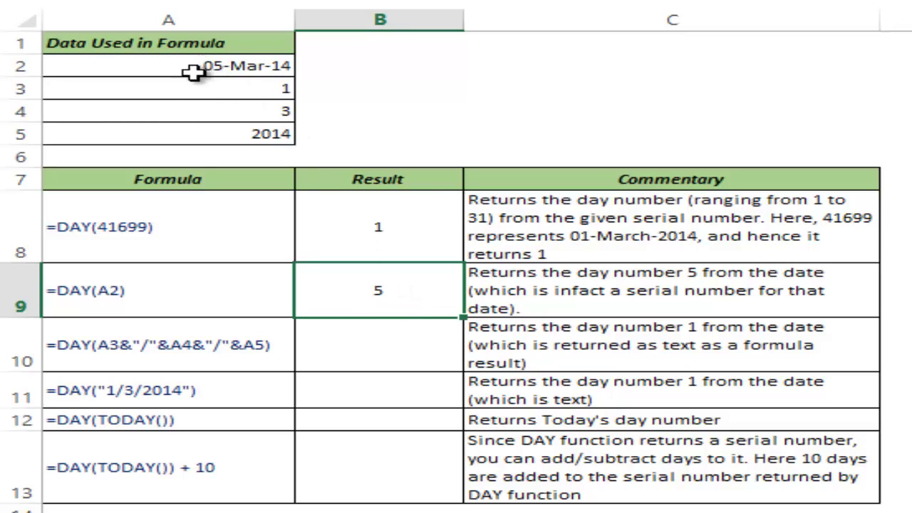
Step: Write the formula =DAY(A3&"/"&A4&"/"&A5) in Result cell B10, joining the day, month and year cells
click(368, 357)
text(=day)
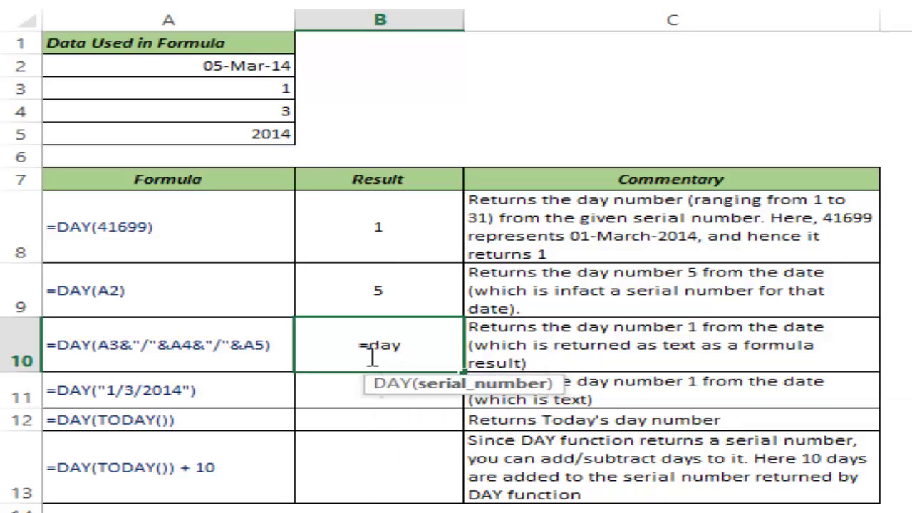
key(Tab)
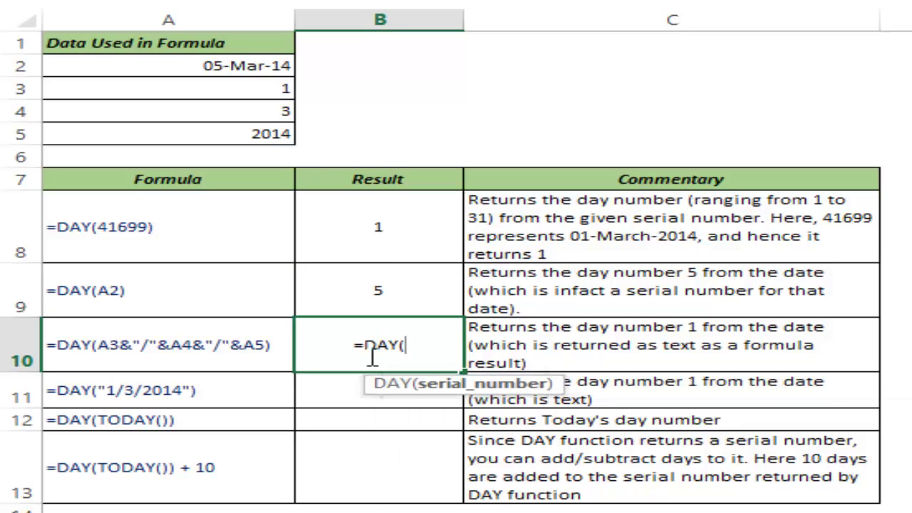
click(200, 88)
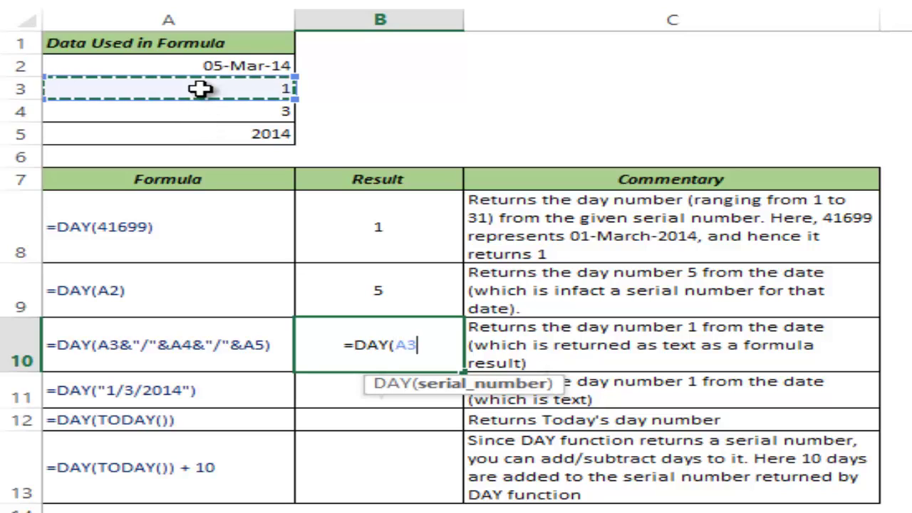
text(&)
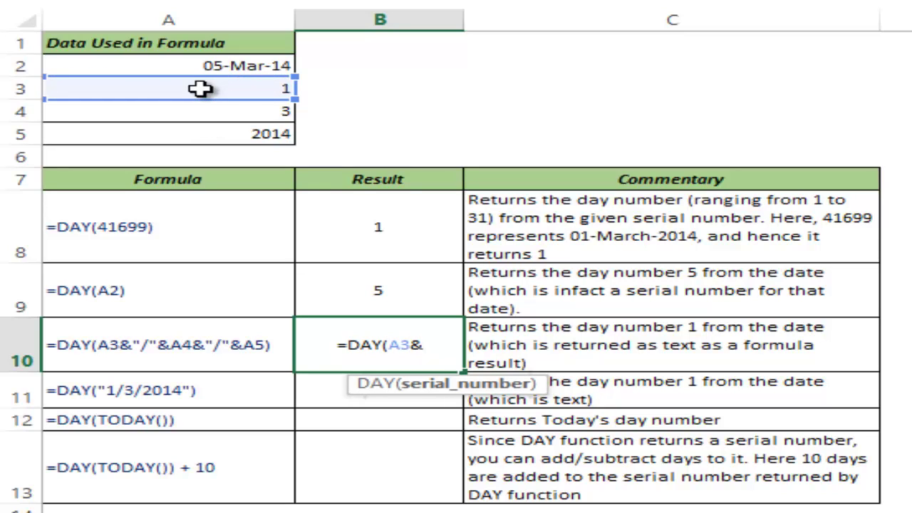
text("/)
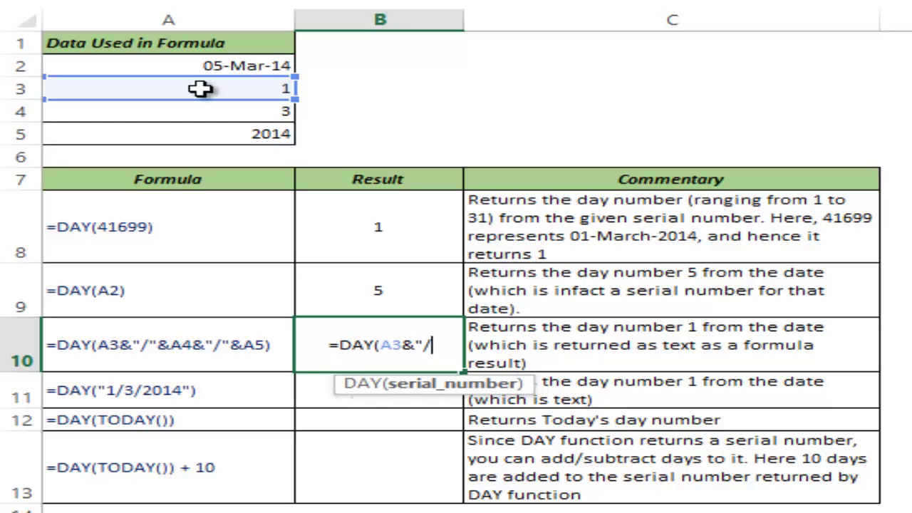
text("&)
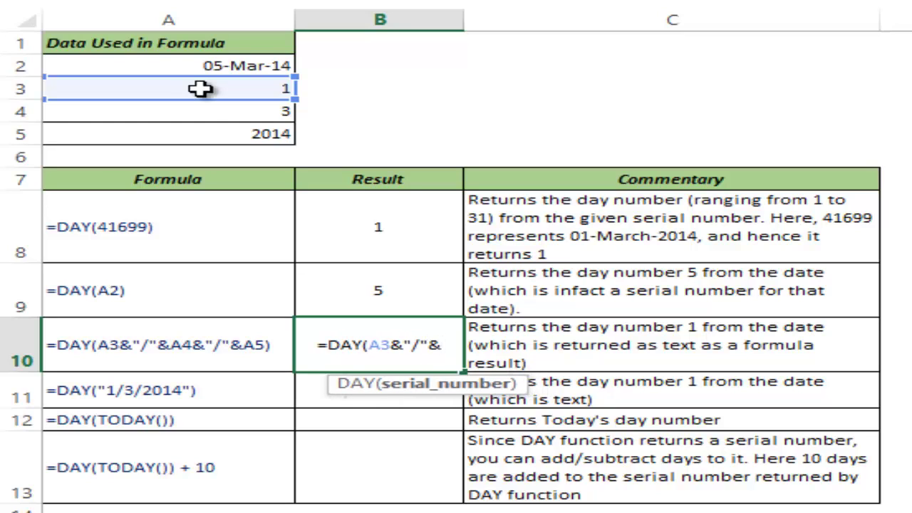
click(207, 108)
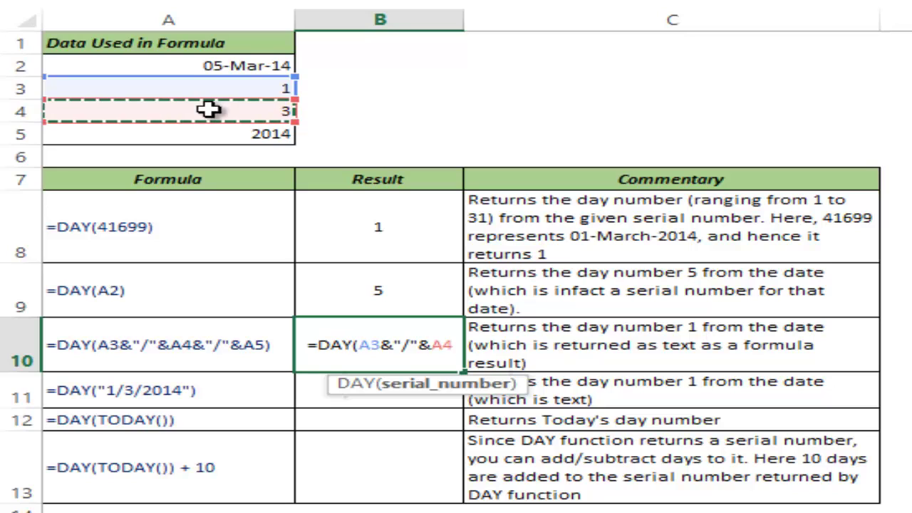
text(&"/"&)
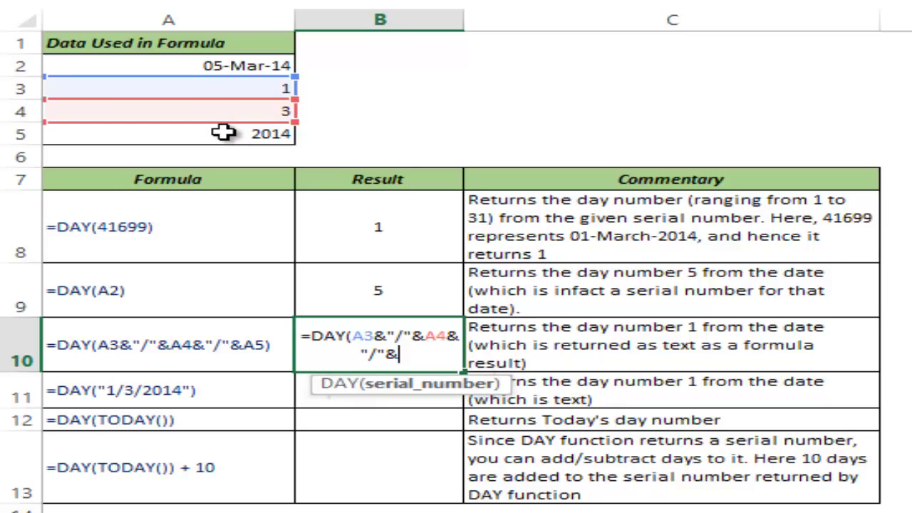
click(223, 133)
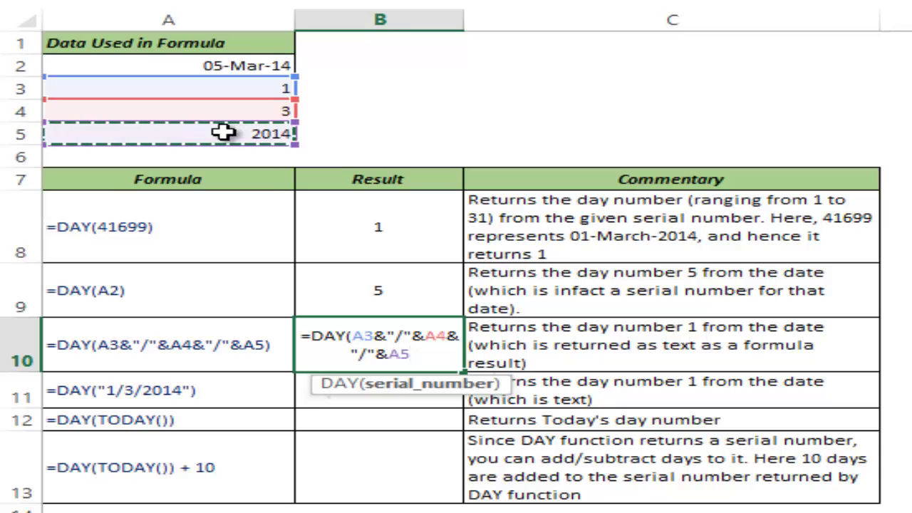
text())
Step: Evaluate the joined date argument within B10's formula, restore its cell references and commit the formula
drag(351, 333, 409, 356)
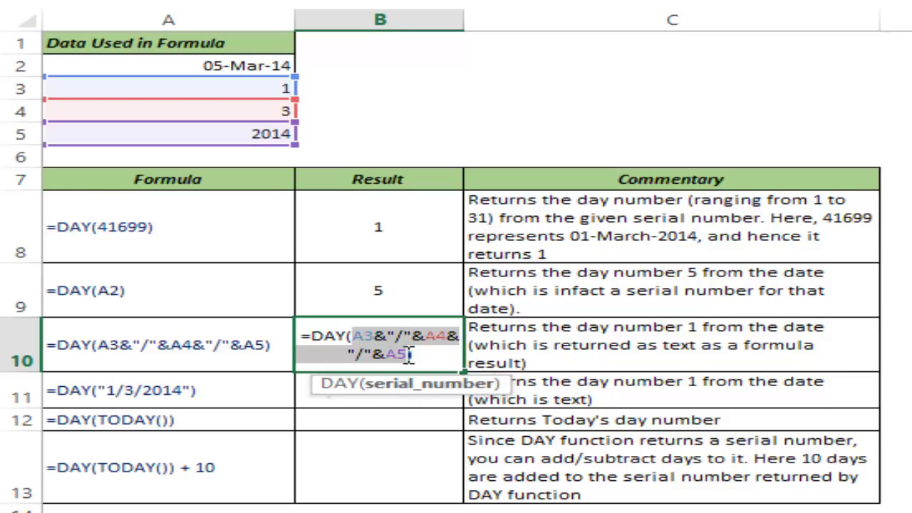
key(F9)
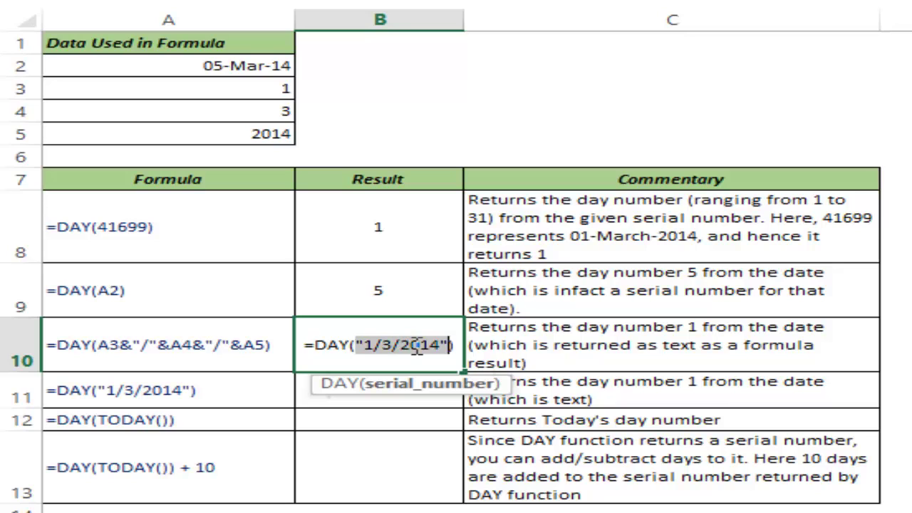
key(ctrl+z)
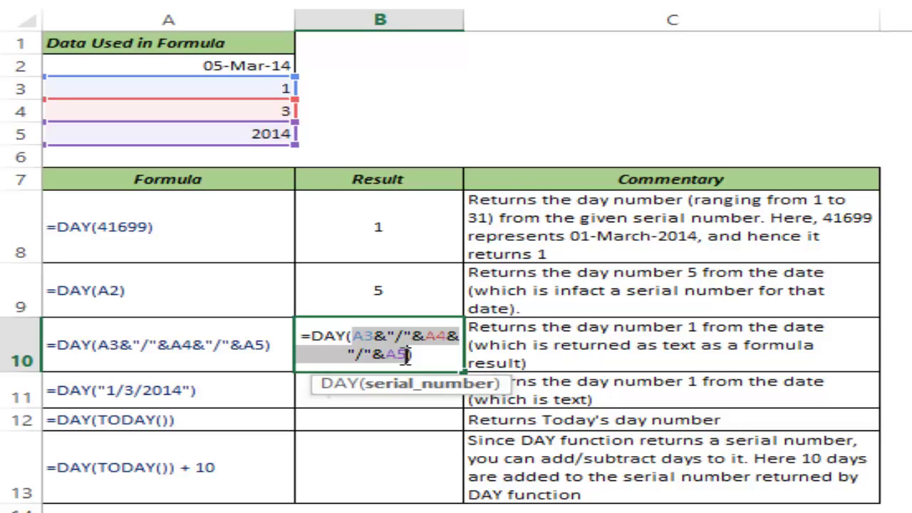
key(Escape)
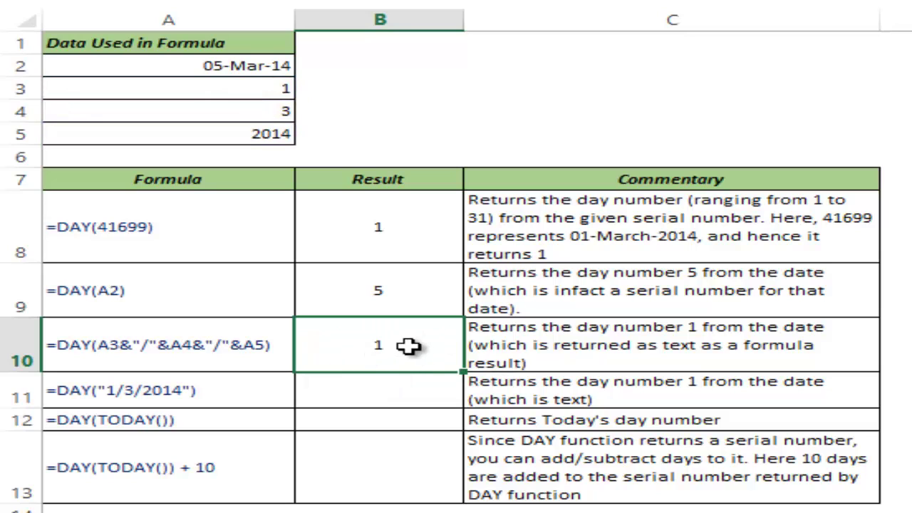
Step: Reopen B10's formula to preview the value of A3&"/"&A4&"/"&A5, keeping the original references when closing the cell
double_click(381, 359)
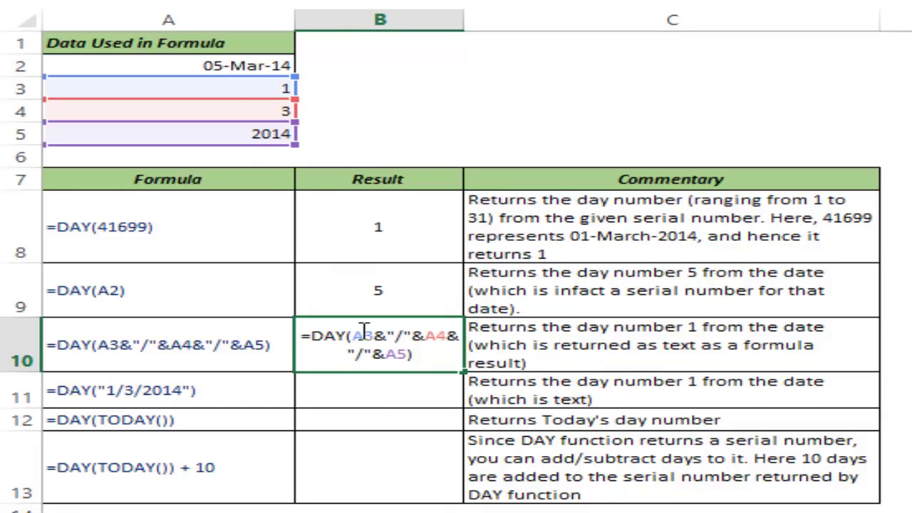
drag(354, 335, 407, 350)
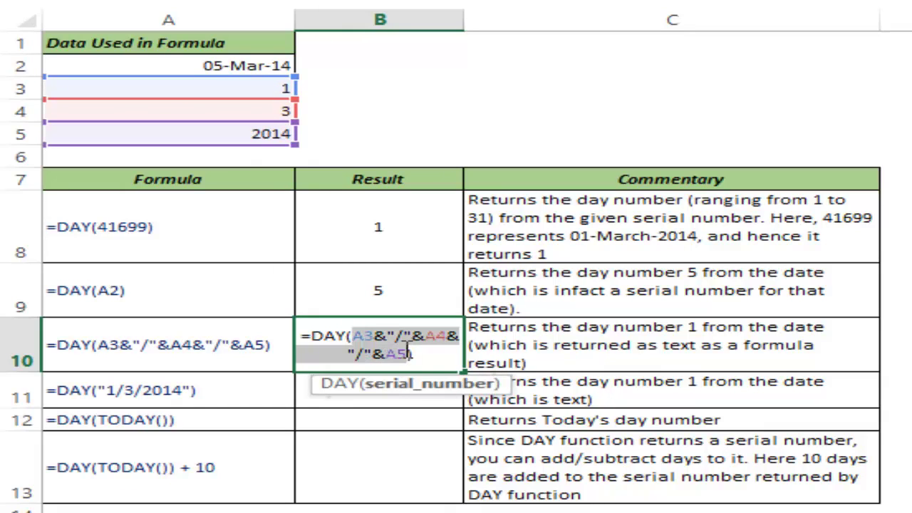
key(F9)
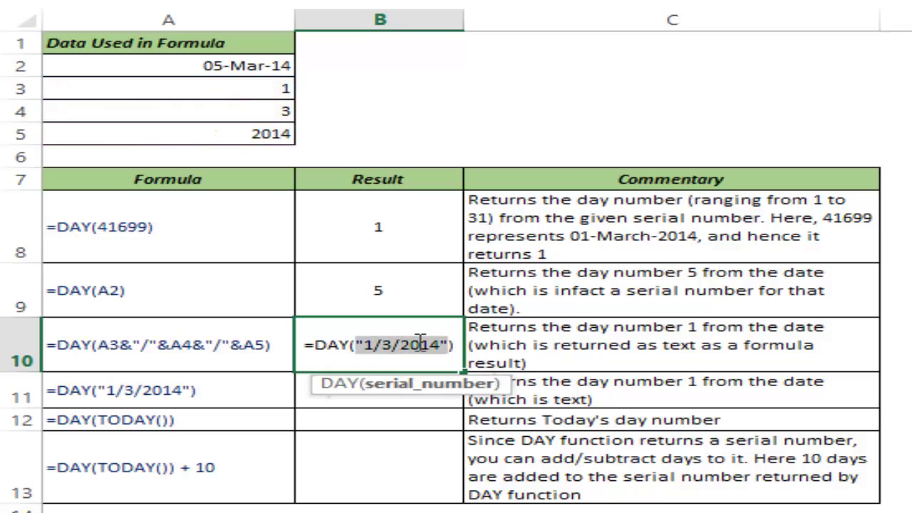
key(ctrl+z)
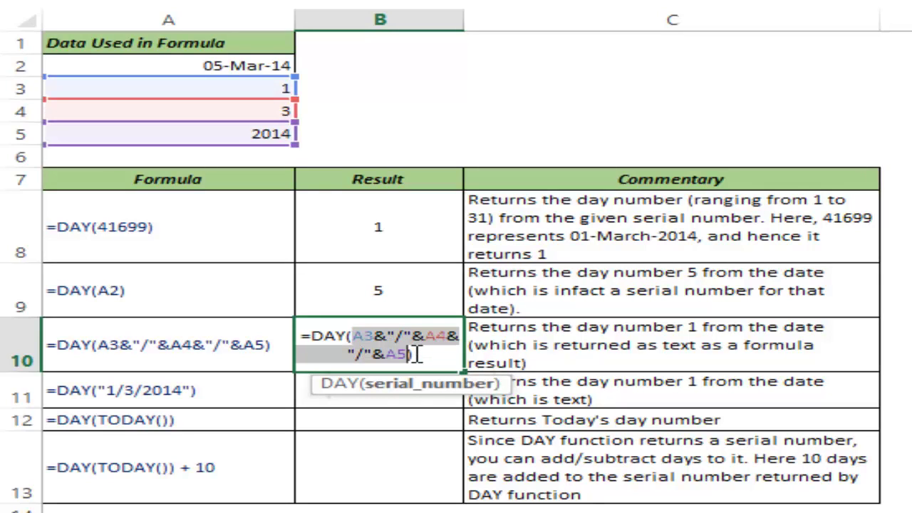
key(Return)
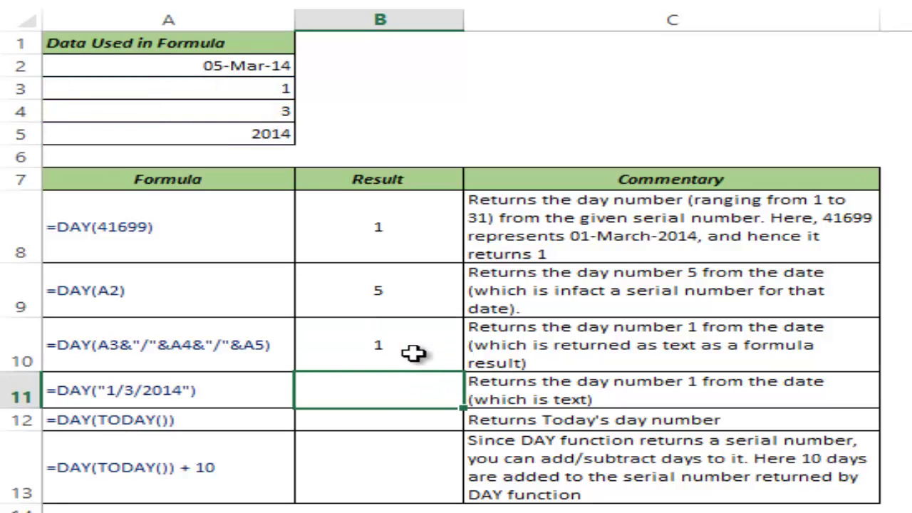
Step: Enter the formula =DAY("1/3/2014") in Result cell B11, using the date as text
text(=day)
key(Tab)
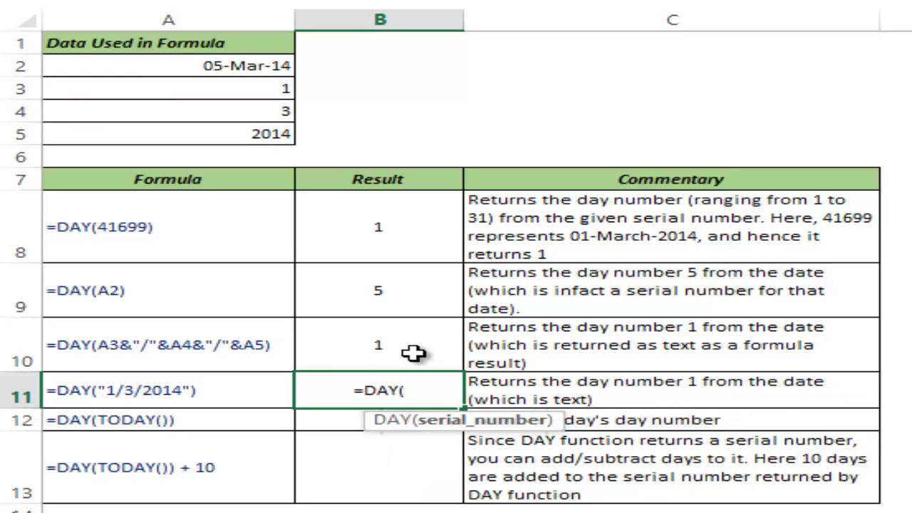
text(")
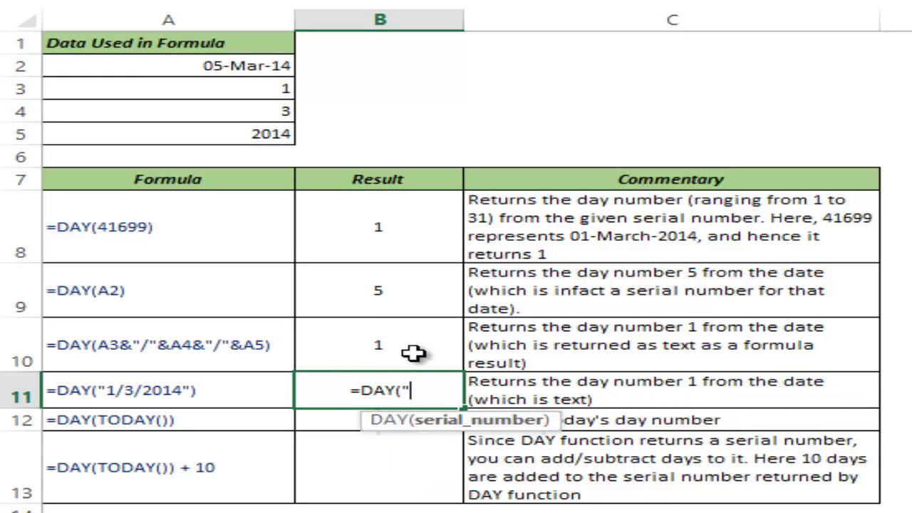
text(1/)
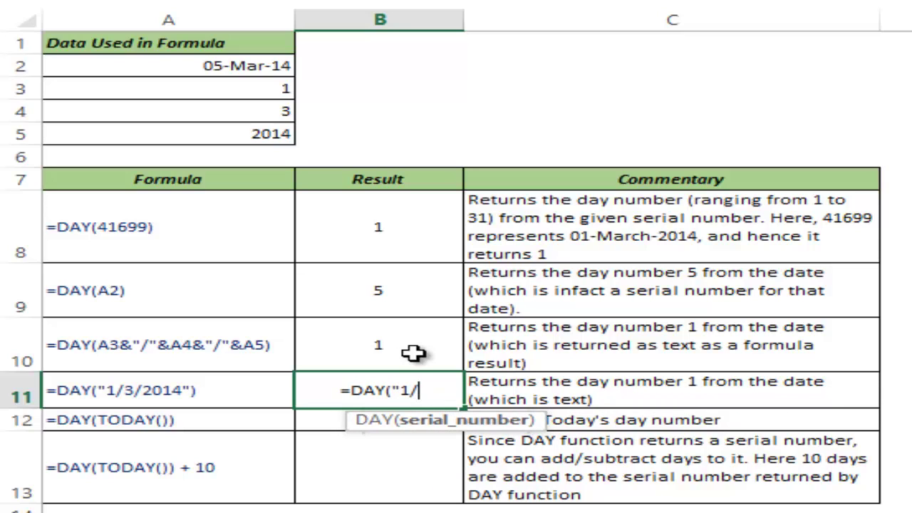
text(3/2014)
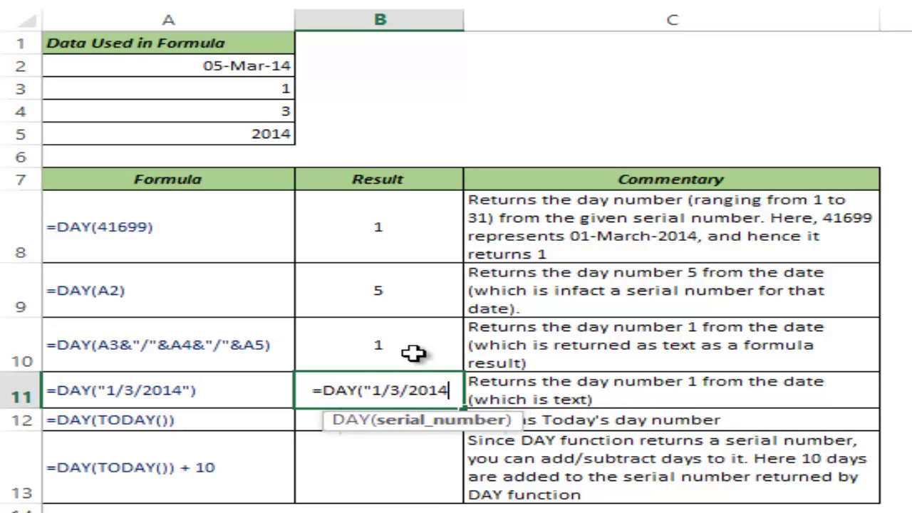
text("))
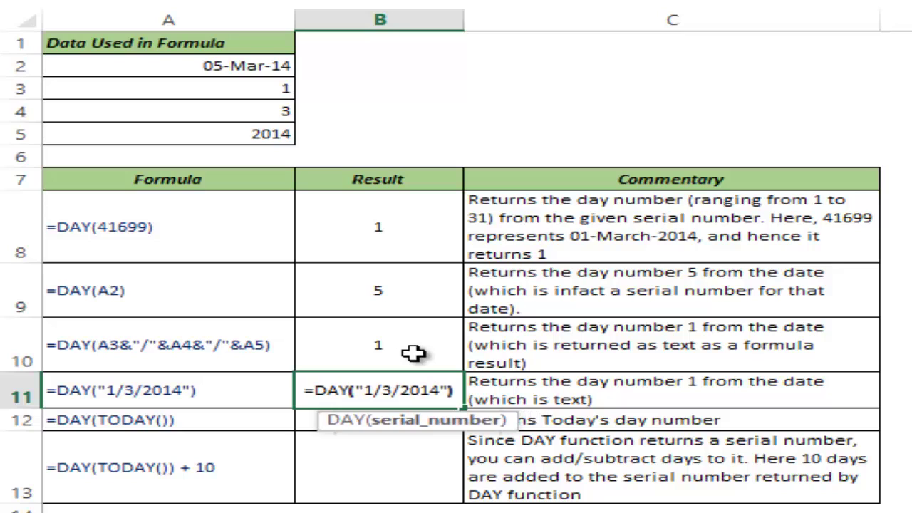
key(Return)
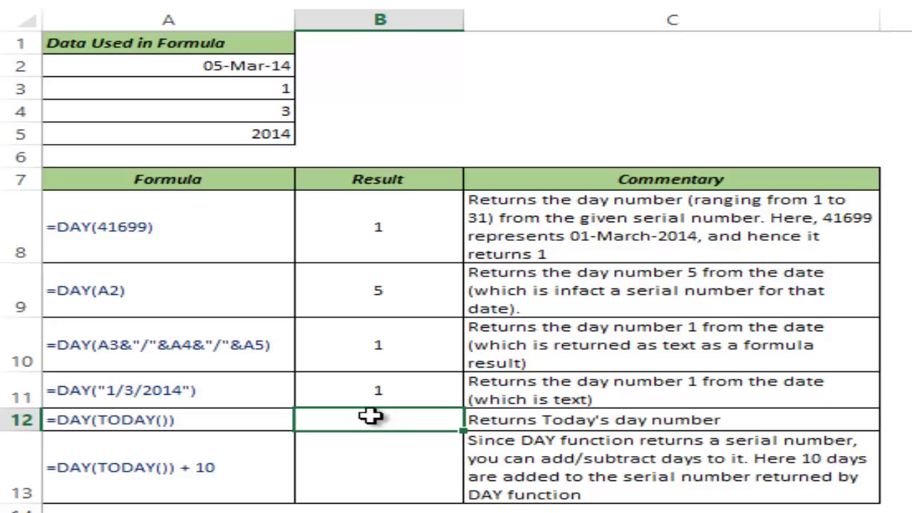
Step: Enter the formula =DAY(TODAY()) in Result cell B12, and reopen the cell to review the formula
text(=DAY()
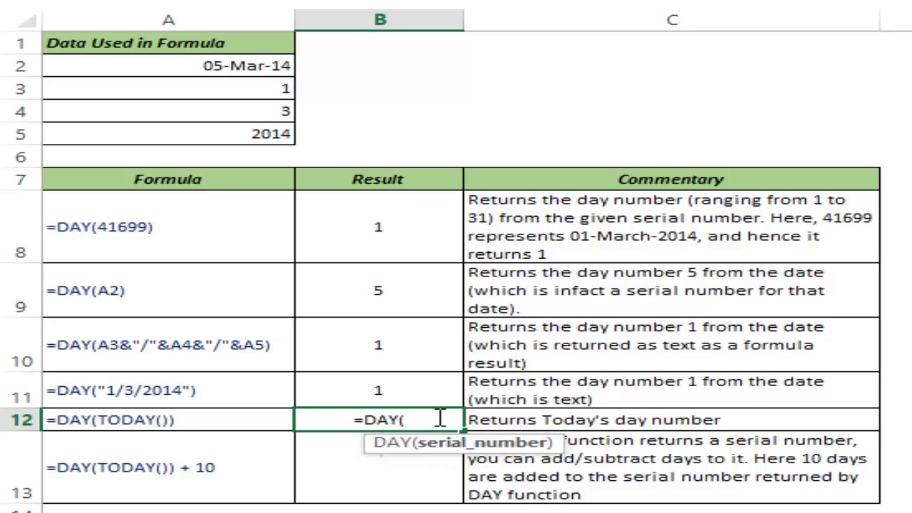
text(today)
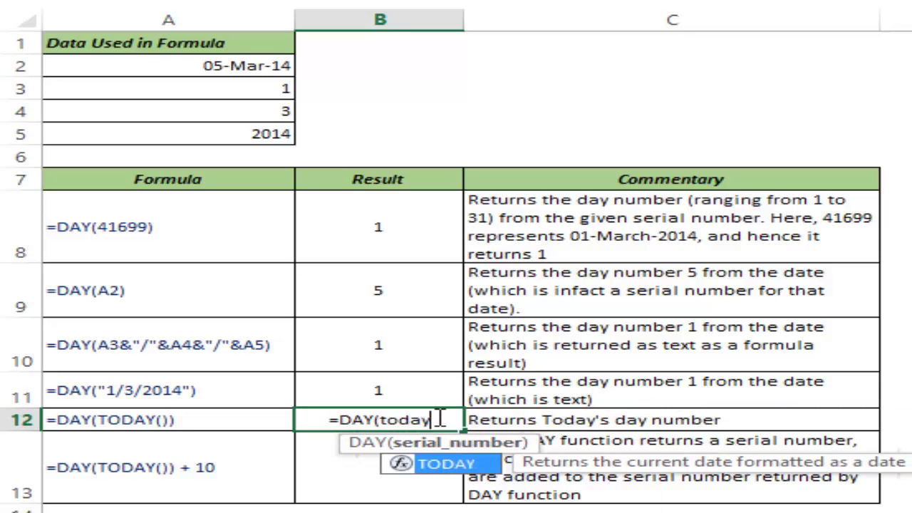
text(()))
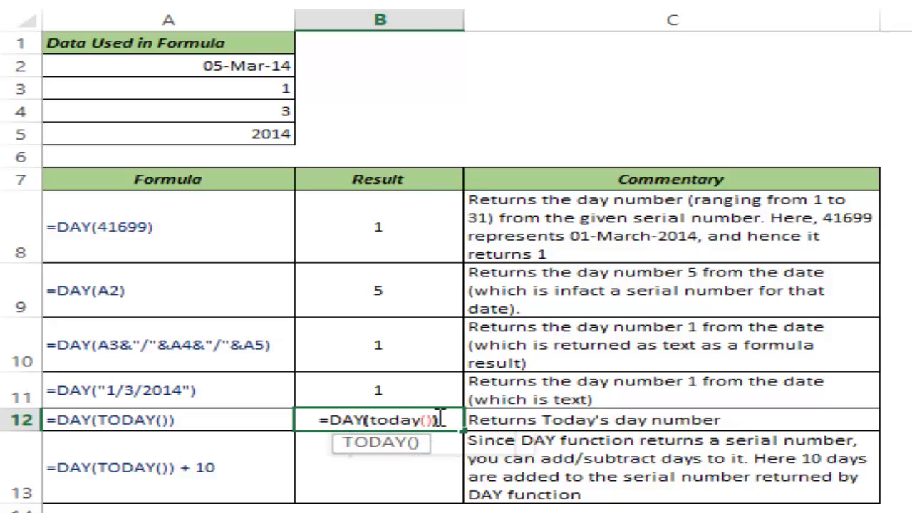
key(shift+Return)
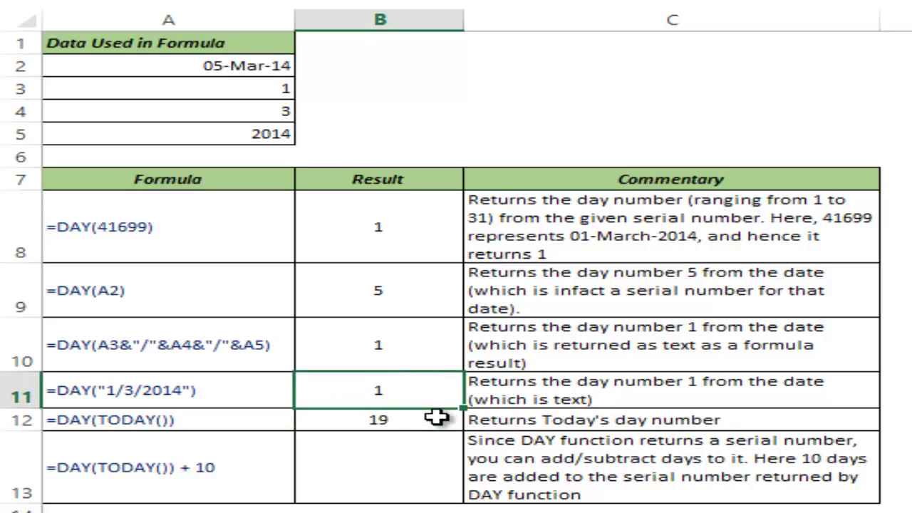
click(436, 416)
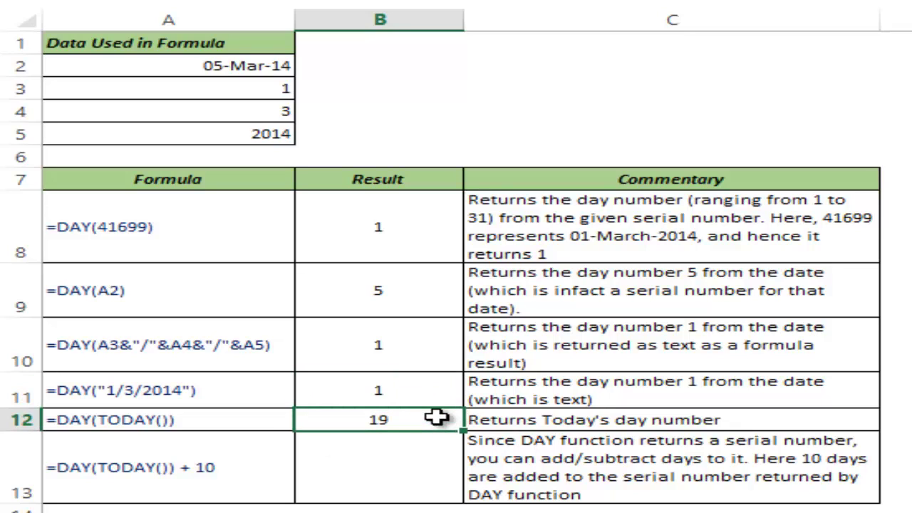
double_click(371, 420)
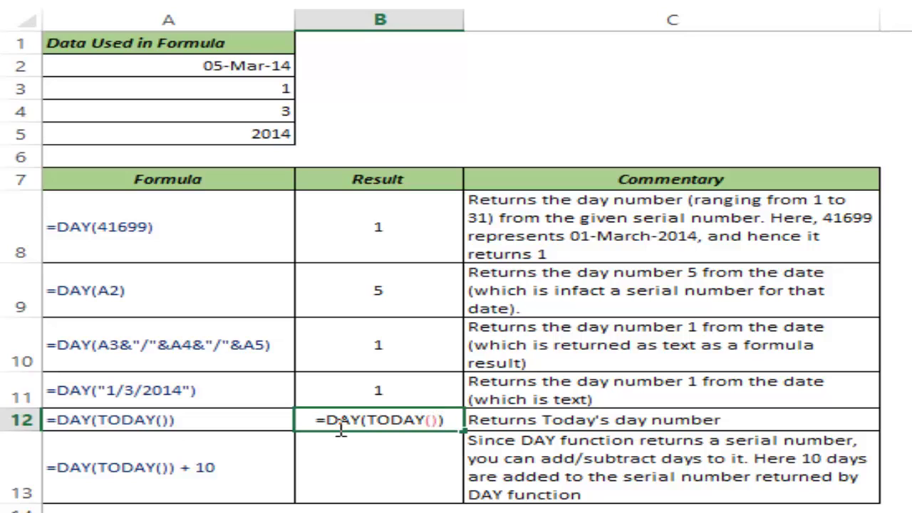
click(366, 470)
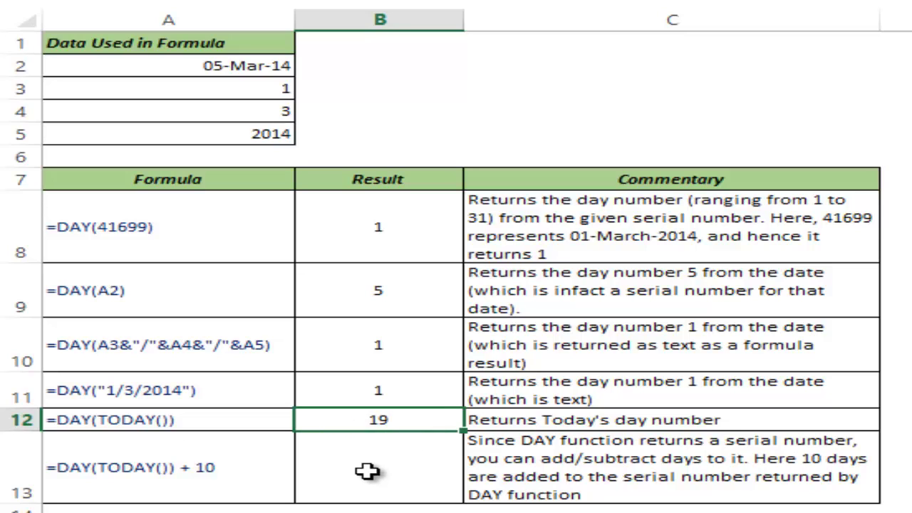
Step: Enter the formula =DAY(TODAY())+10 in Result cell B13
double_click(369, 471)
text(=)
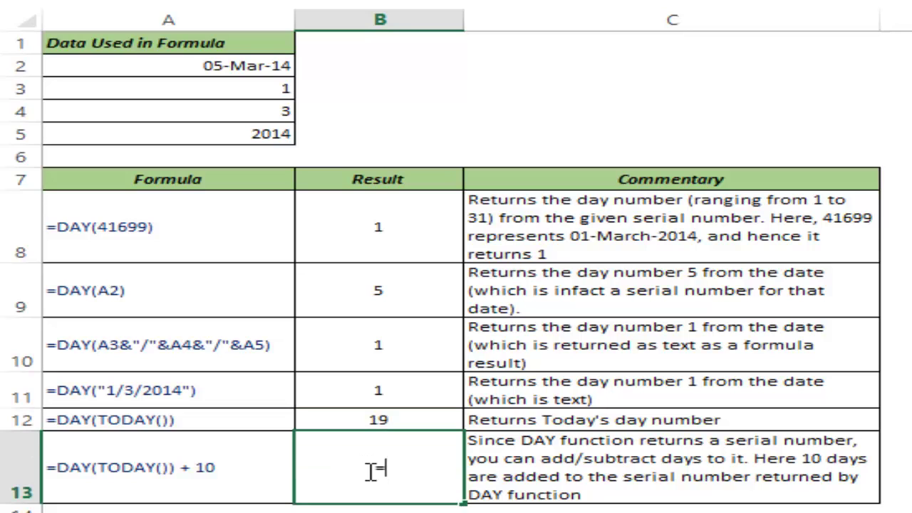
text(DAY()
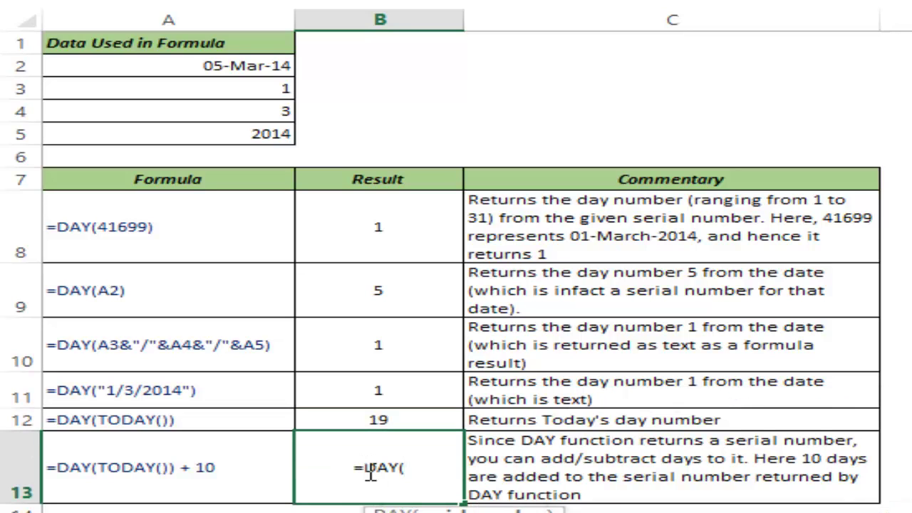
text(today)
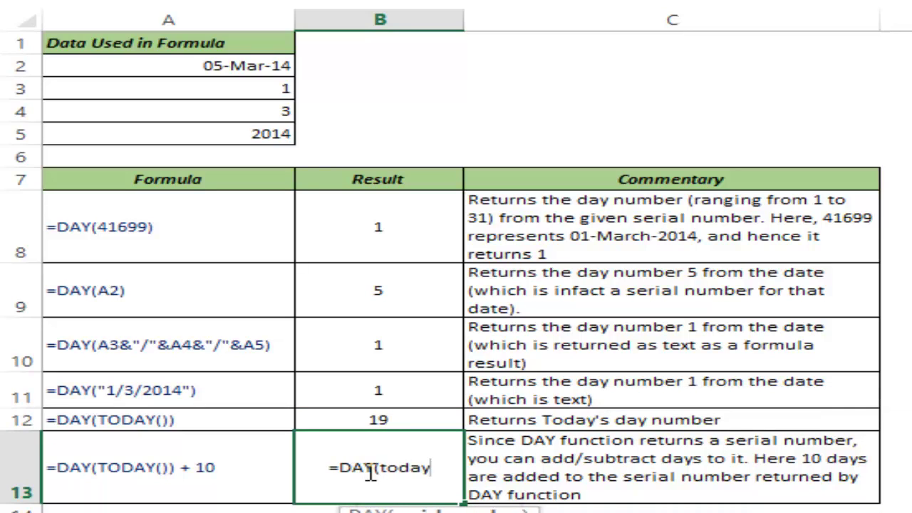
text(()))
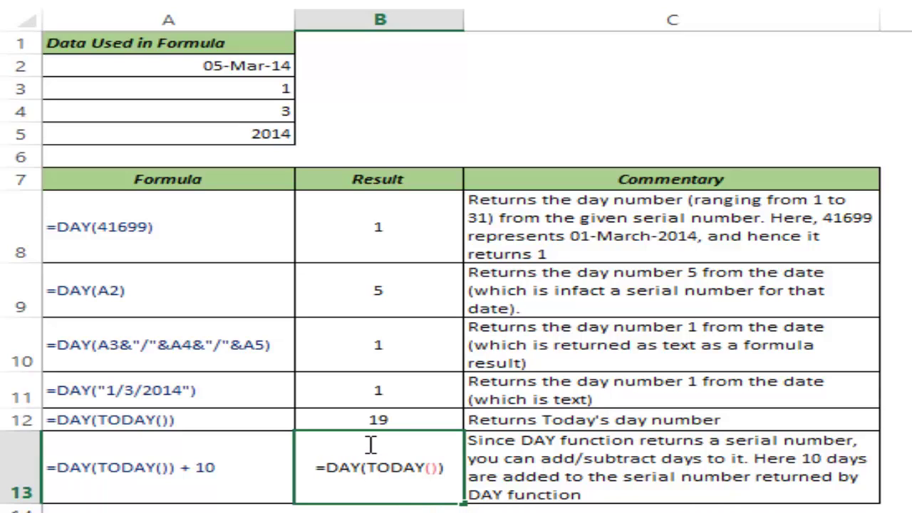
text(+10)
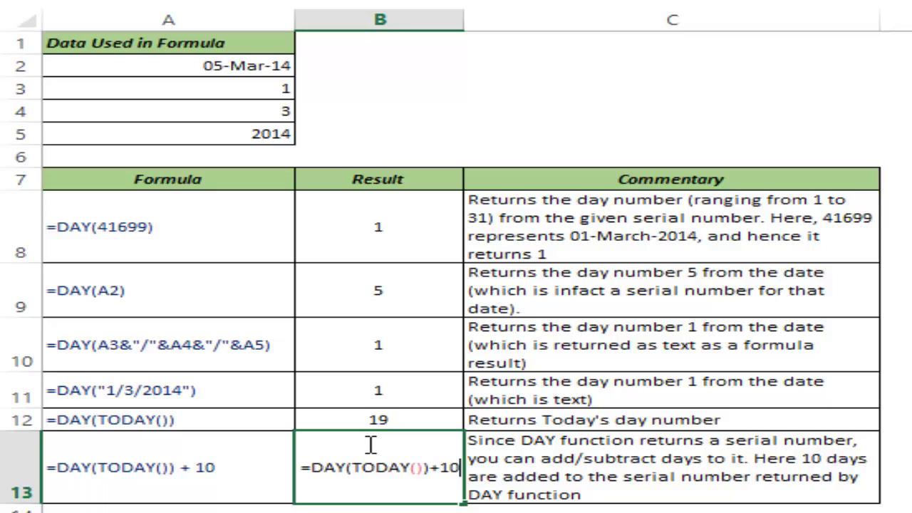
key(ctrl+Return)
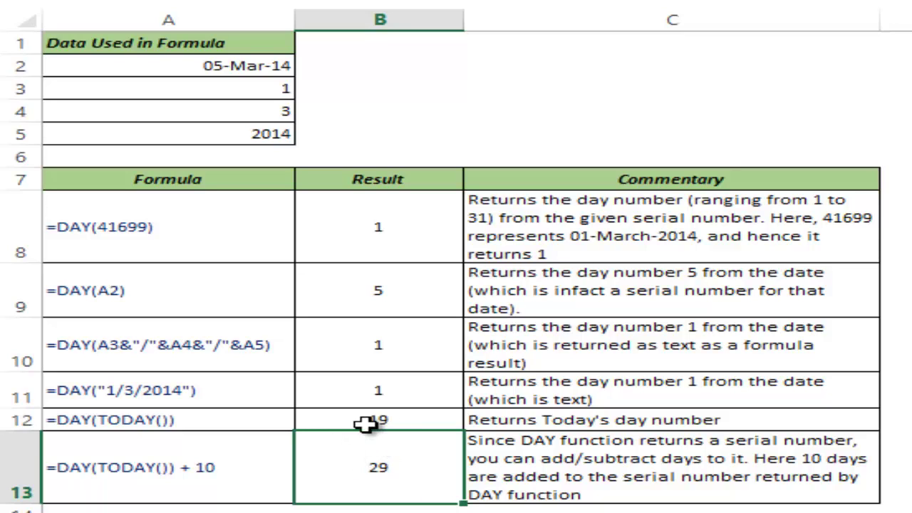
Step: Preview the value of the DAY(TODAY()) part within B13's formula, restoring the function before closing the cell
double_click(342, 471)
drag(311, 470, 429, 471)
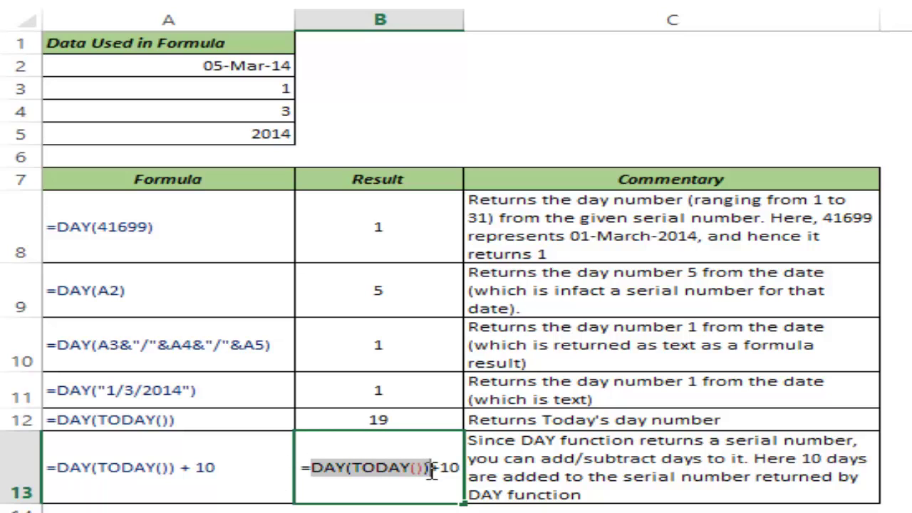
key(F9)
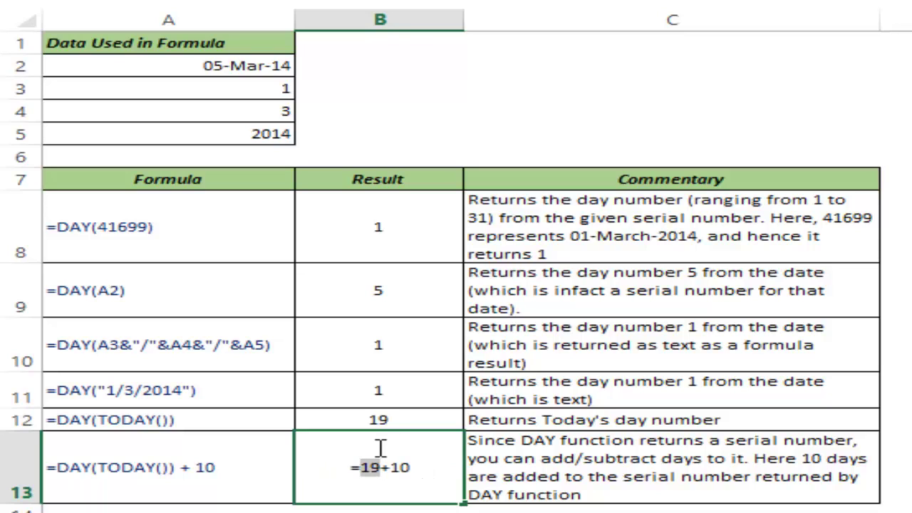
key(ctrl+z)
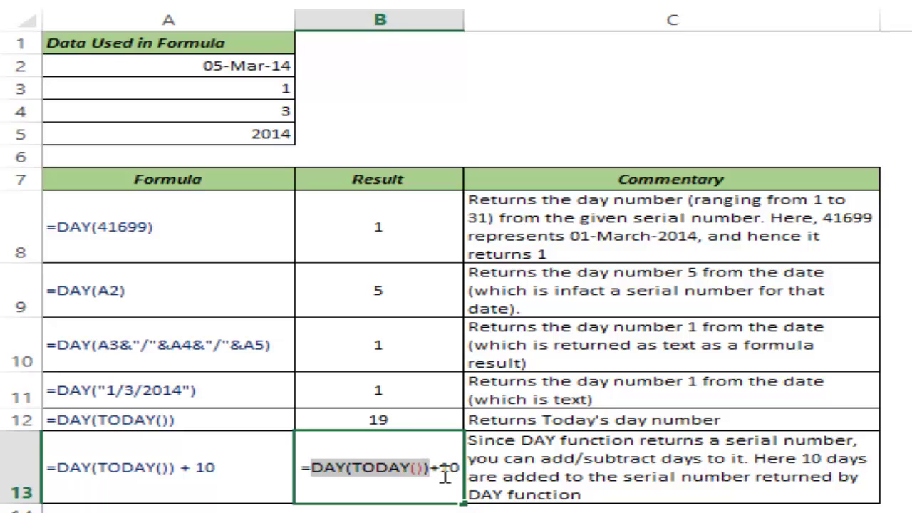
key(Escape)
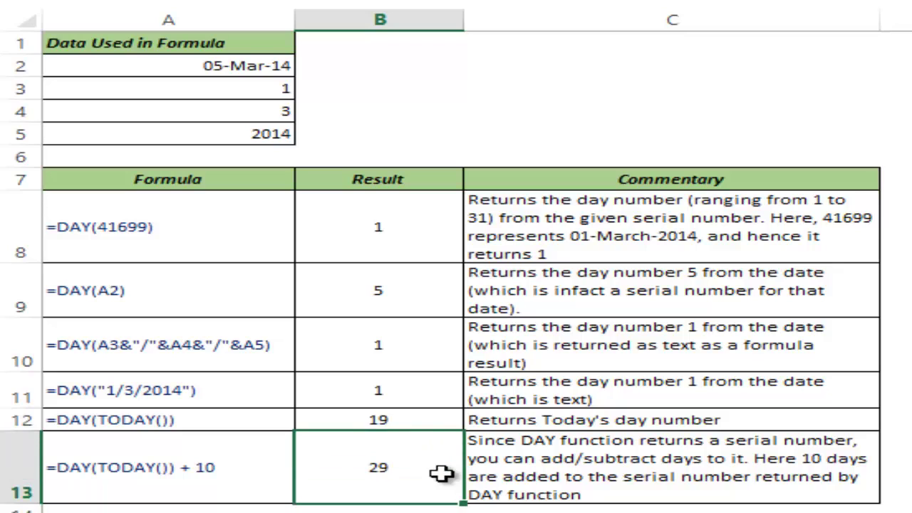
Step: Change the number added to DAY(TODAY()) in B13's formula to 13
key(F2)
key(shift+Left)
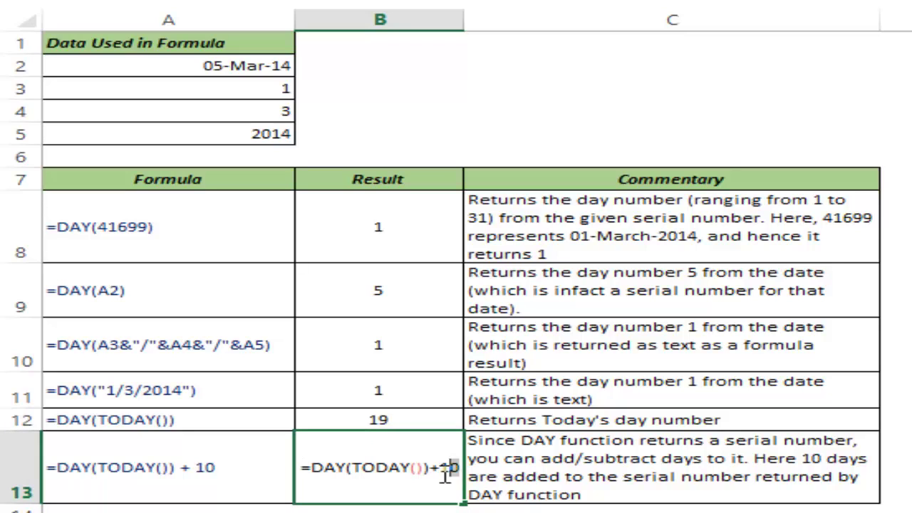
key(shift+Left)
text(13)
key(Return)
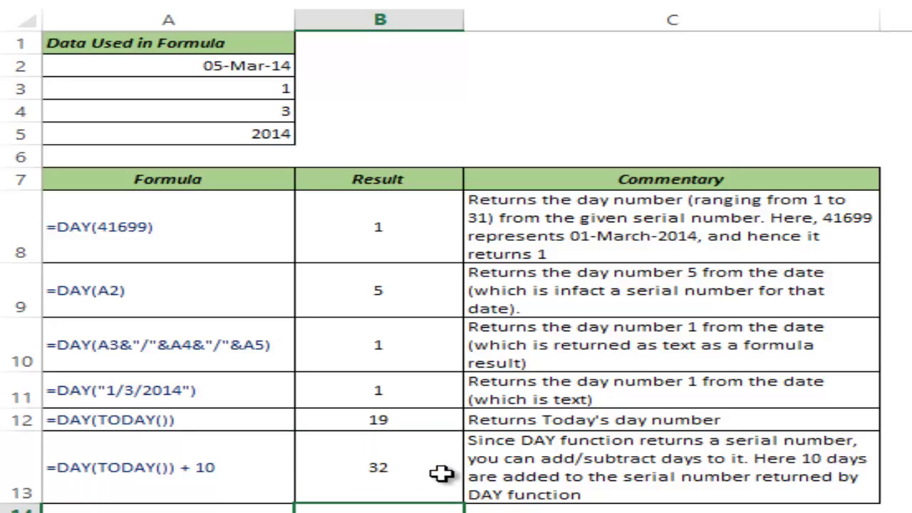
Step: Reopen B13's formula and highlight its DAY(TODAY()) part for review, closing the cell with the same formula
click(442, 472)
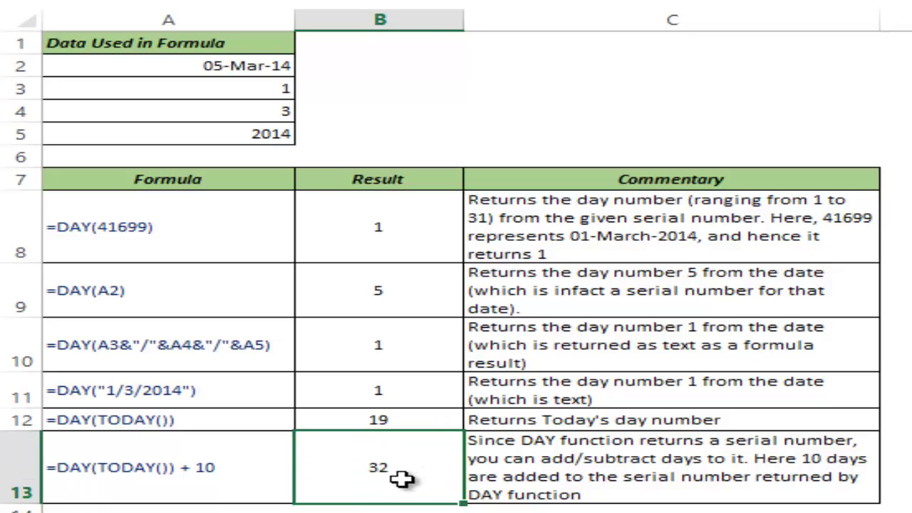
double_click(402, 479)
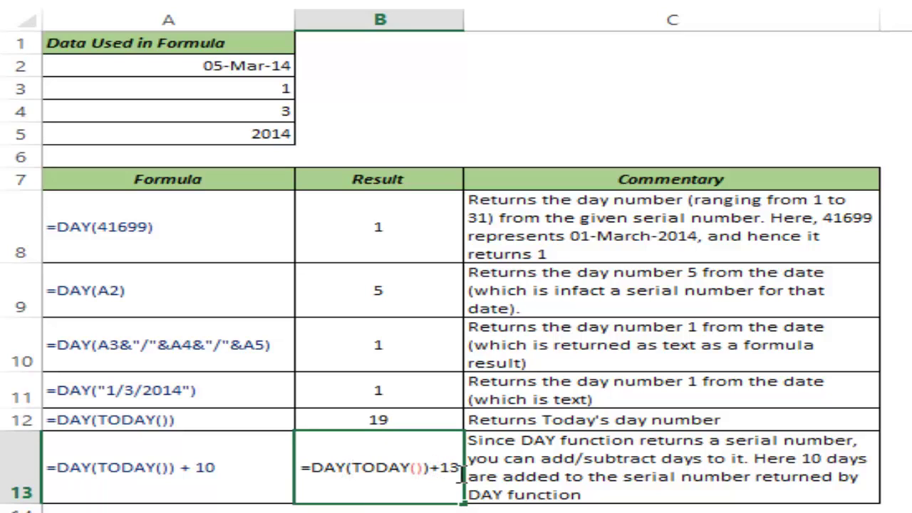
drag(310, 468, 430, 473)
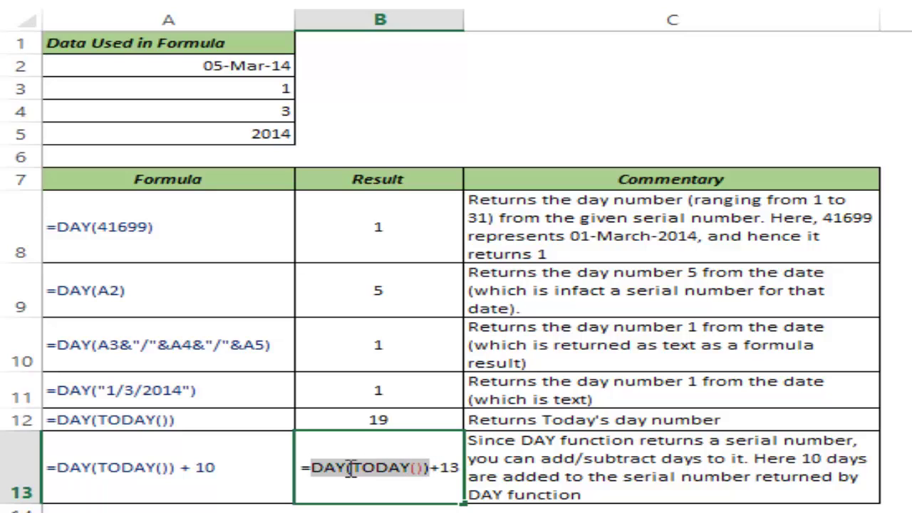
key(ctrl+Return)
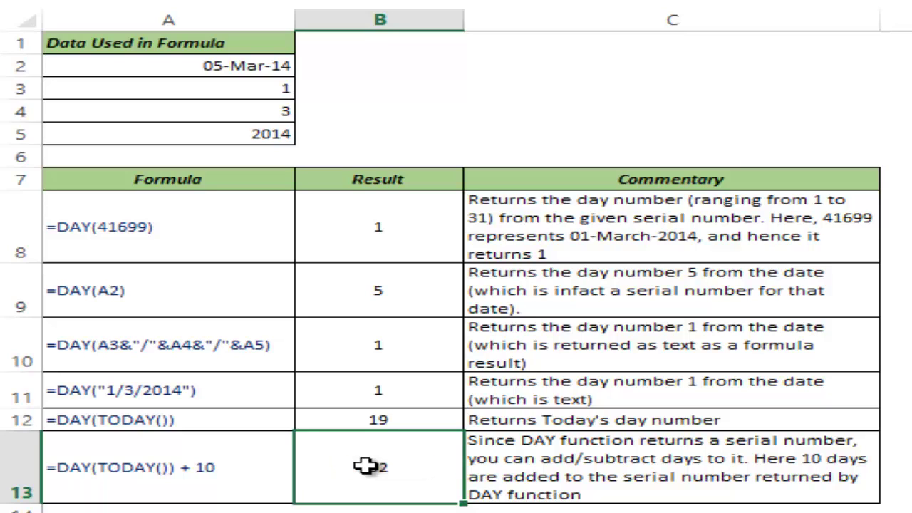